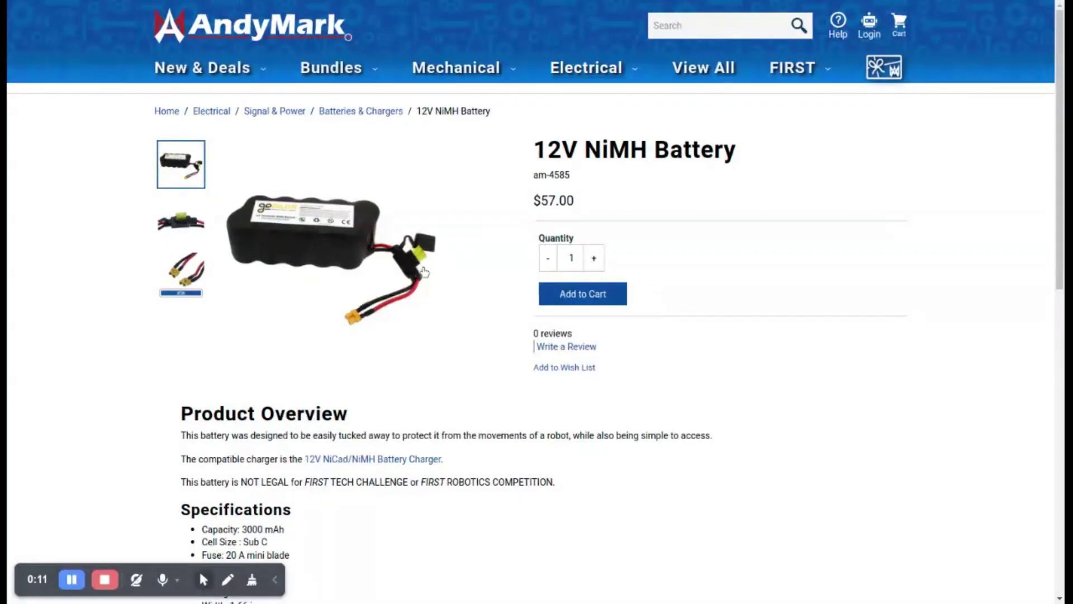
Examine the length and width specifications of the 12V NiMH Battery on its product page
scroll(422, 269, down, 2)
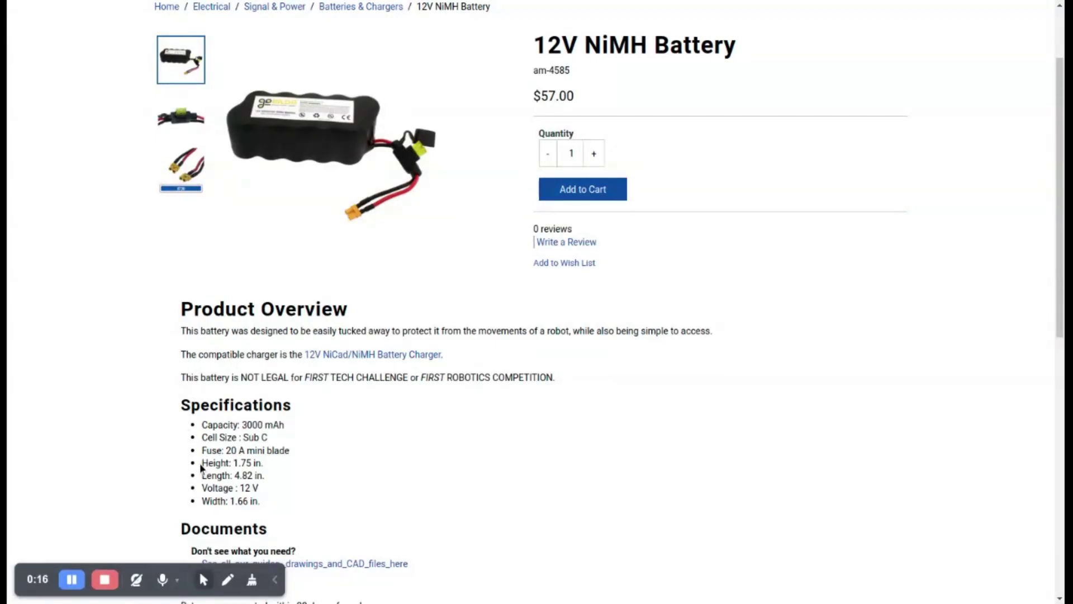
mouse_move(198, 465)
mouse_down()
mouse_move(286, 462)
mouse_move(200, 475)
mouse_up()
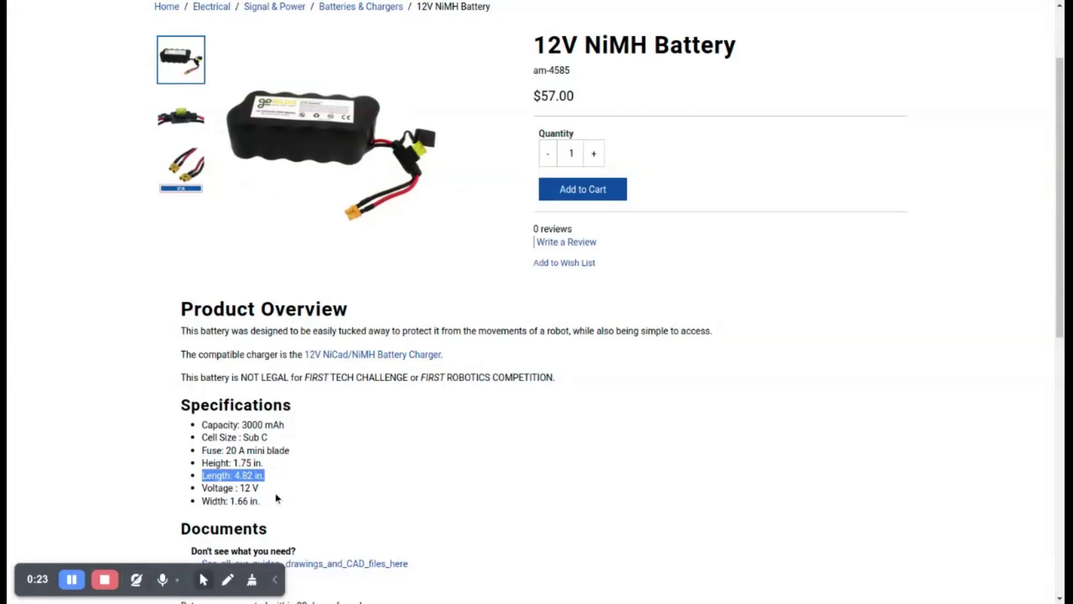
drag(259, 501, 200, 501)
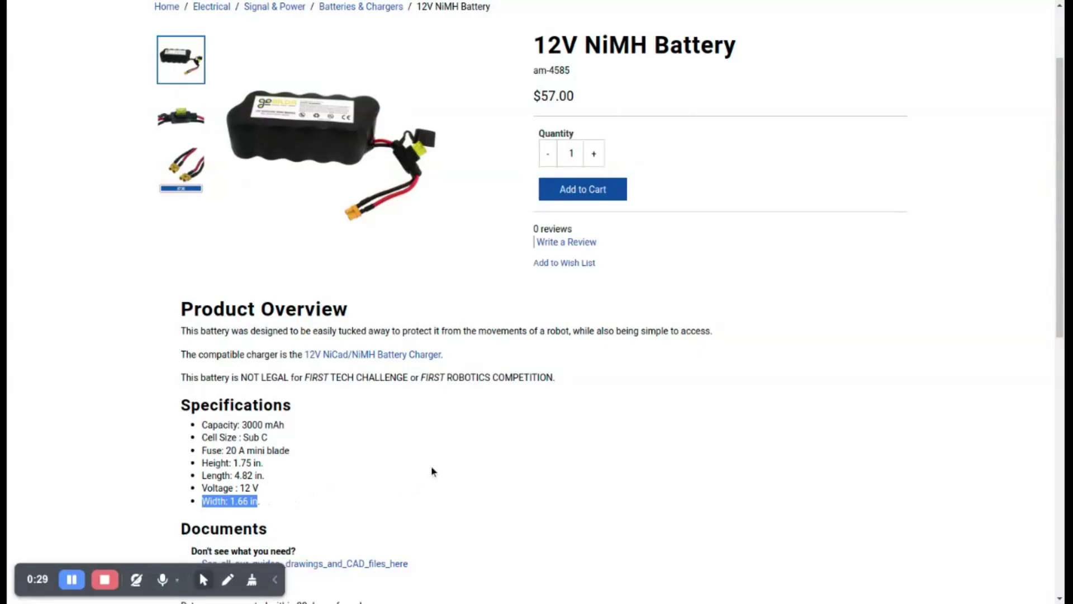
scroll(431, 472, down, 2)
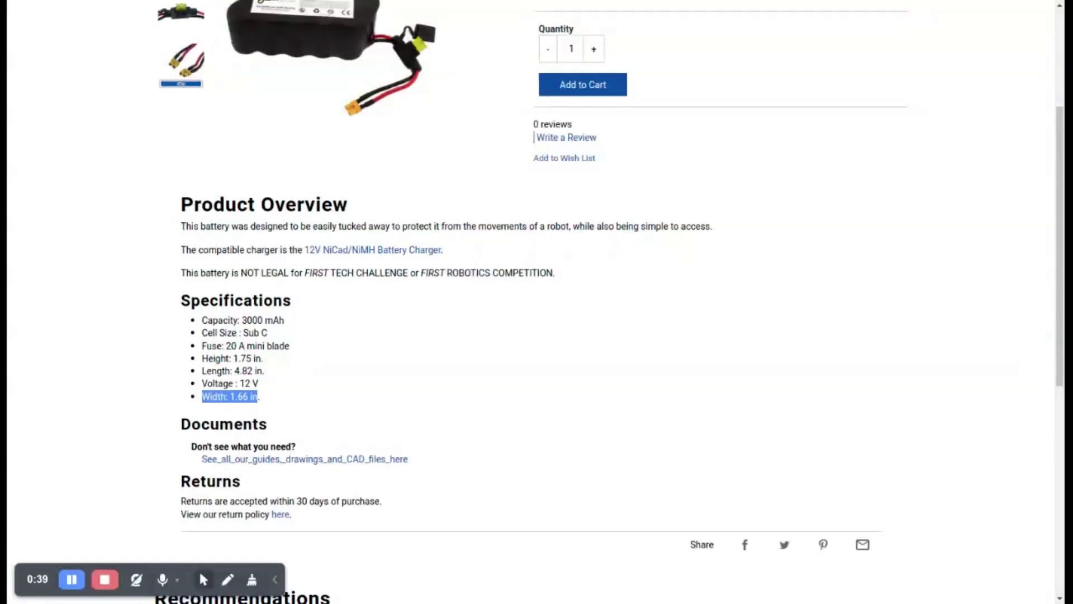
click(68, 580)
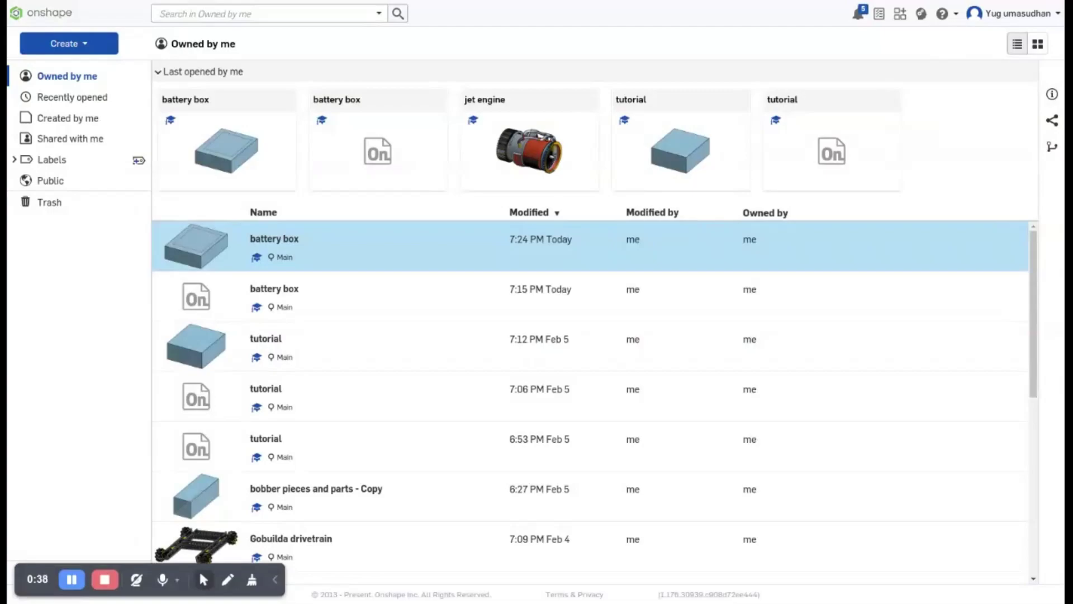
Switch to Onshape and create a new document named "battery box"
click(55, 44)
click(84, 75)
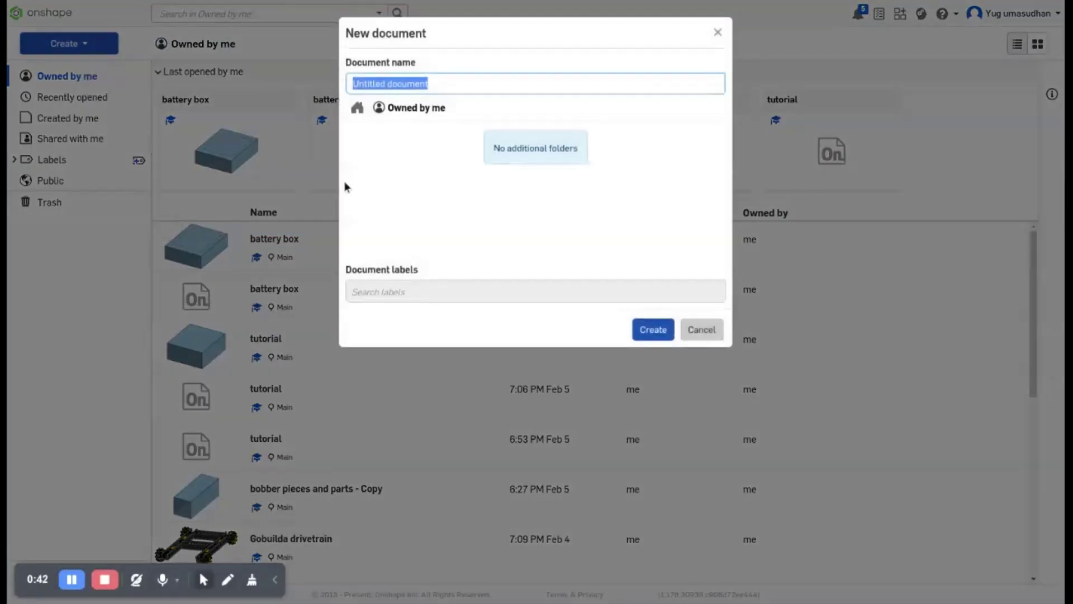
key(BackSpace)
text(batte)
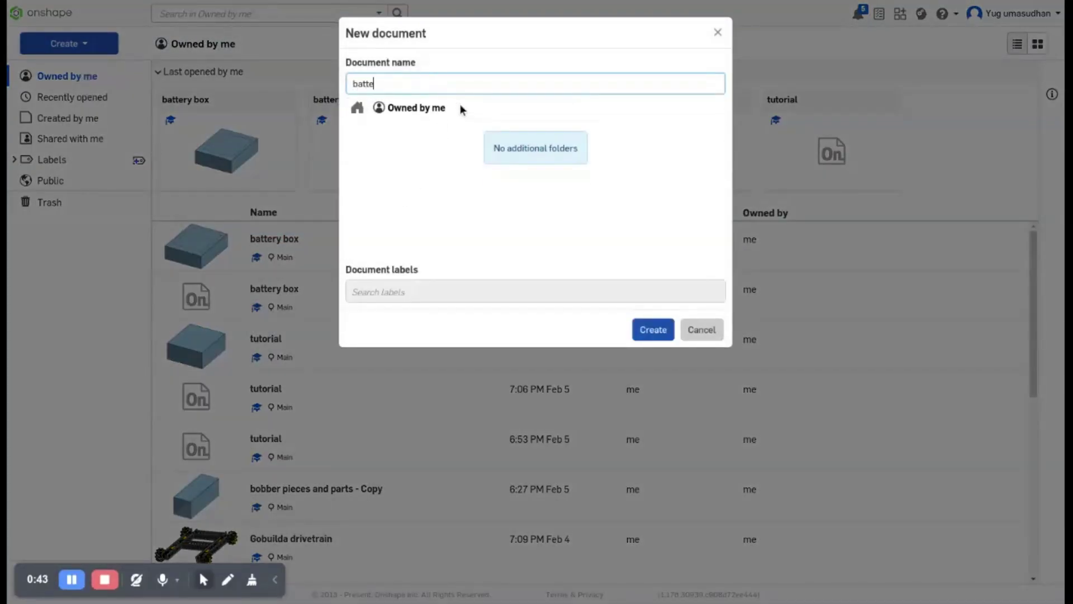
text(ry box)
key(Return)
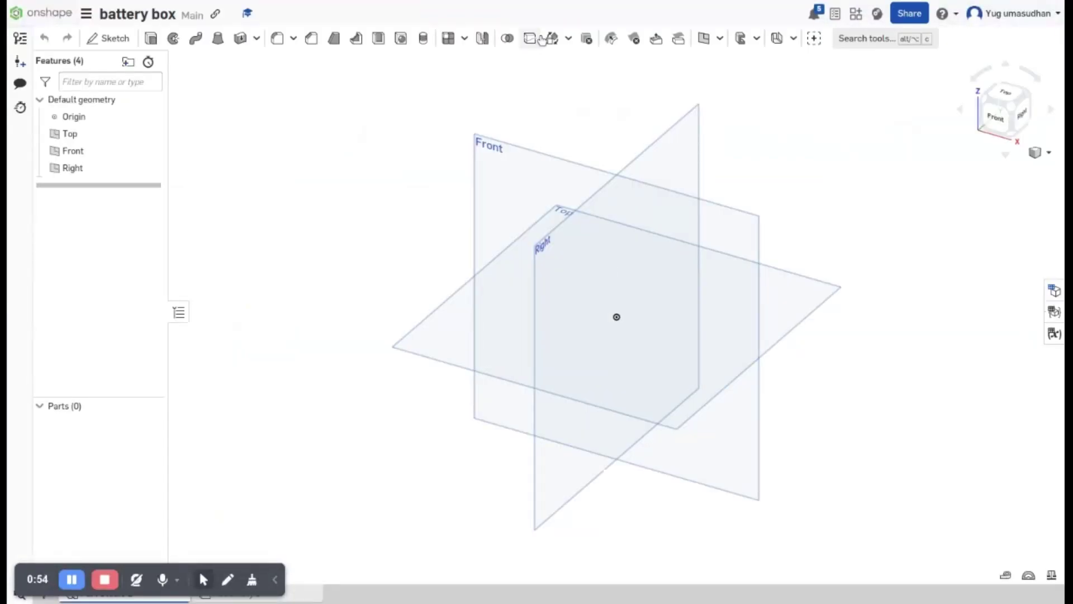
Sketch a corner rectangle about 1.73 in wide and 4.89 in long on the Top plane, with one long side along the vertical origin axis
click(1001, 99)
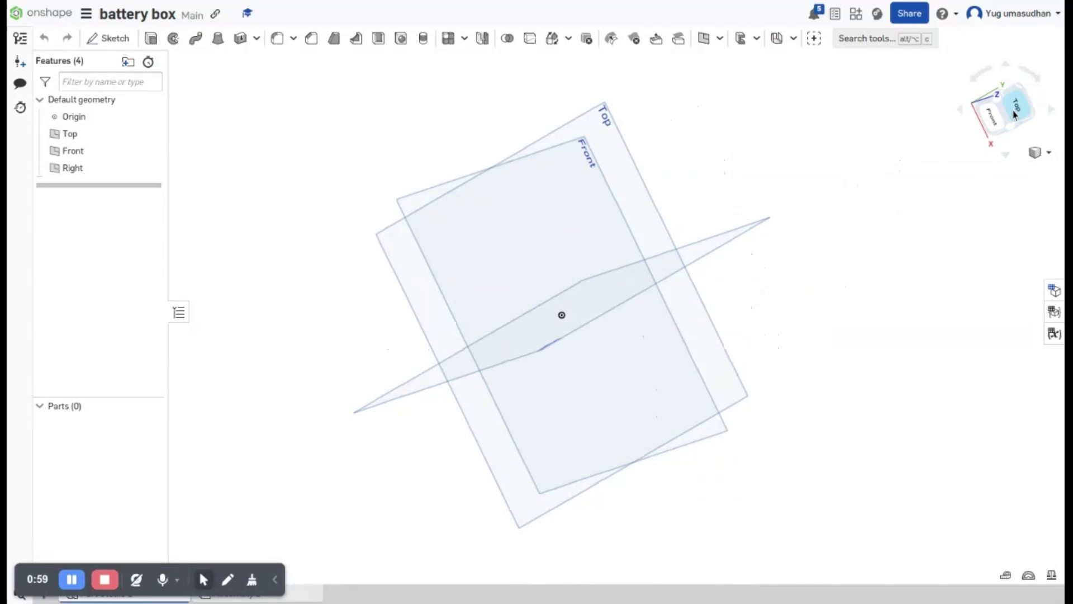
click(1013, 112)
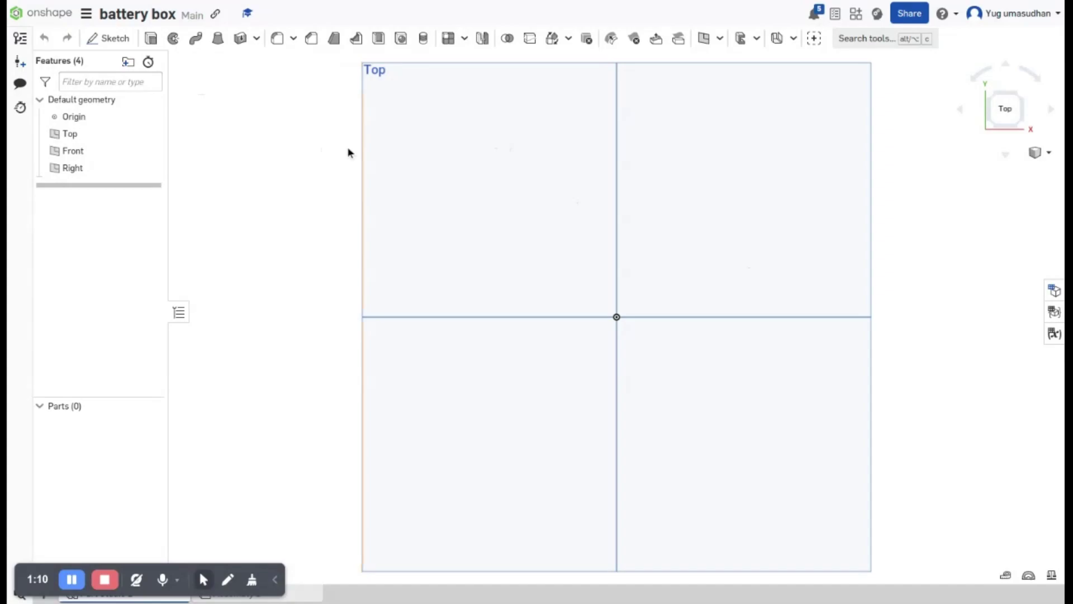
click(96, 43)
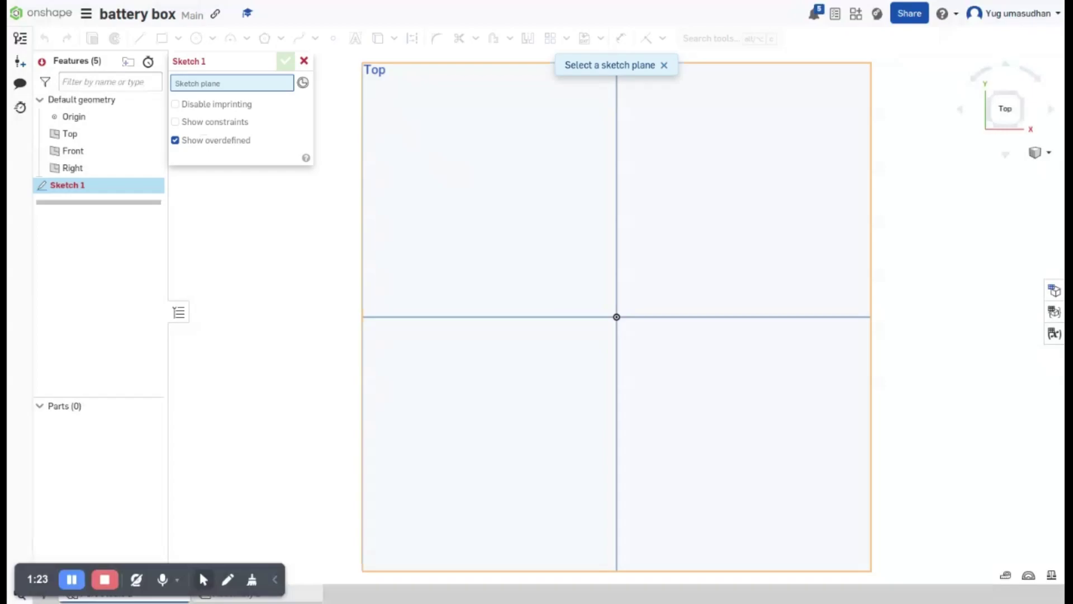
click(458, 178)
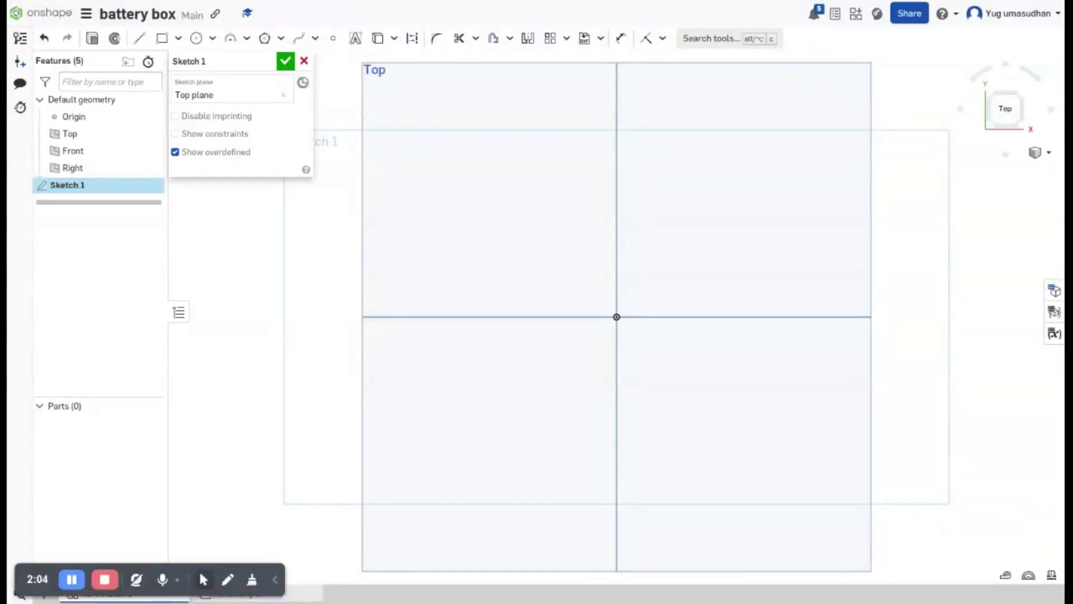
click(161, 38)
click(470, 147)
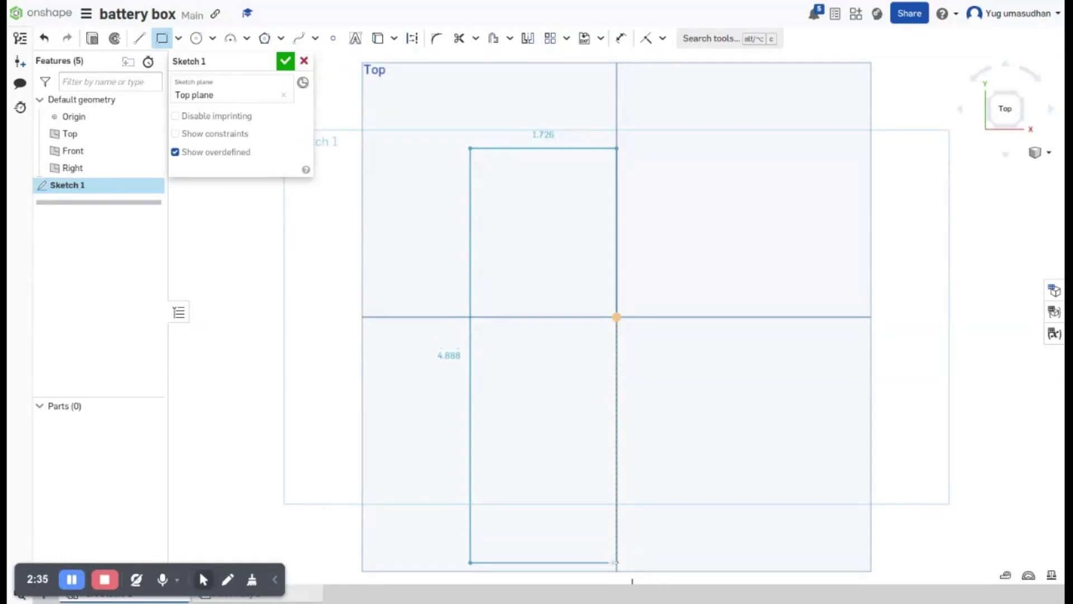
click(615, 562)
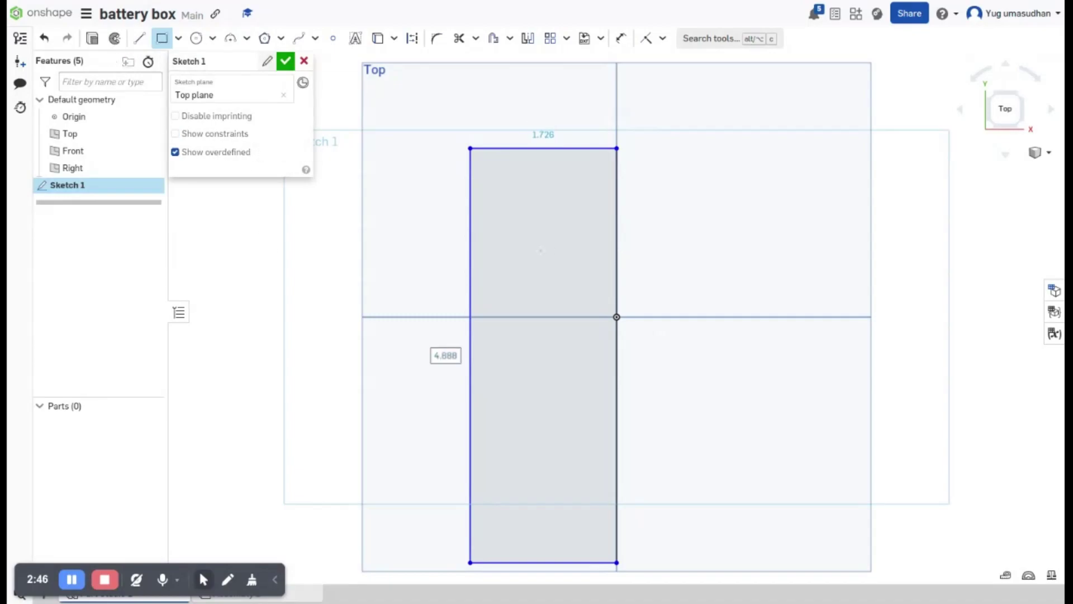
Extrude the rectangle as a new solid with a blind depth of about 1.52 in
click(94, 42)
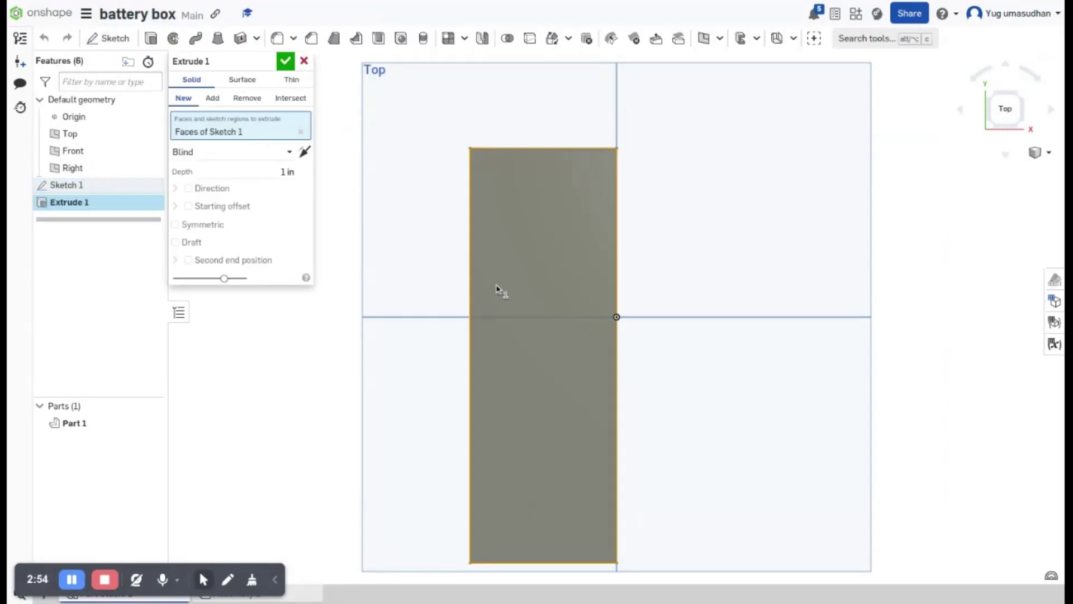
click(498, 288)
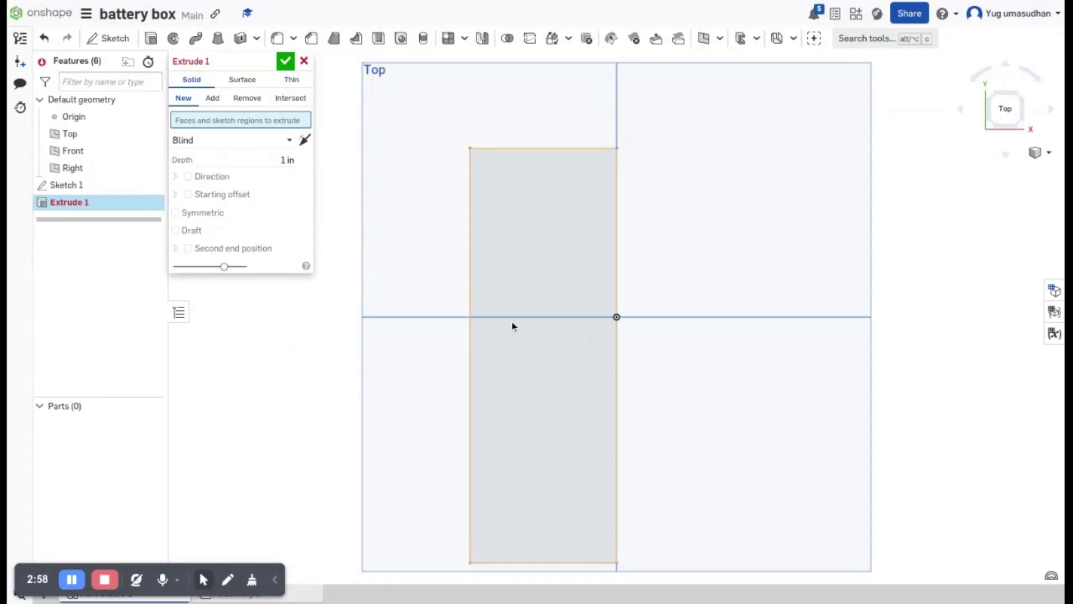
click(527, 320)
right_drag(763, 390, 815, 358)
mouse_move(531, 352)
mouse_down()
mouse_move(522, 367)
mouse_move(572, 339)
mouse_move(616, 334)
mouse_move(555, 352)
mouse_move(674, 345)
mouse_move(548, 347)
mouse_up()
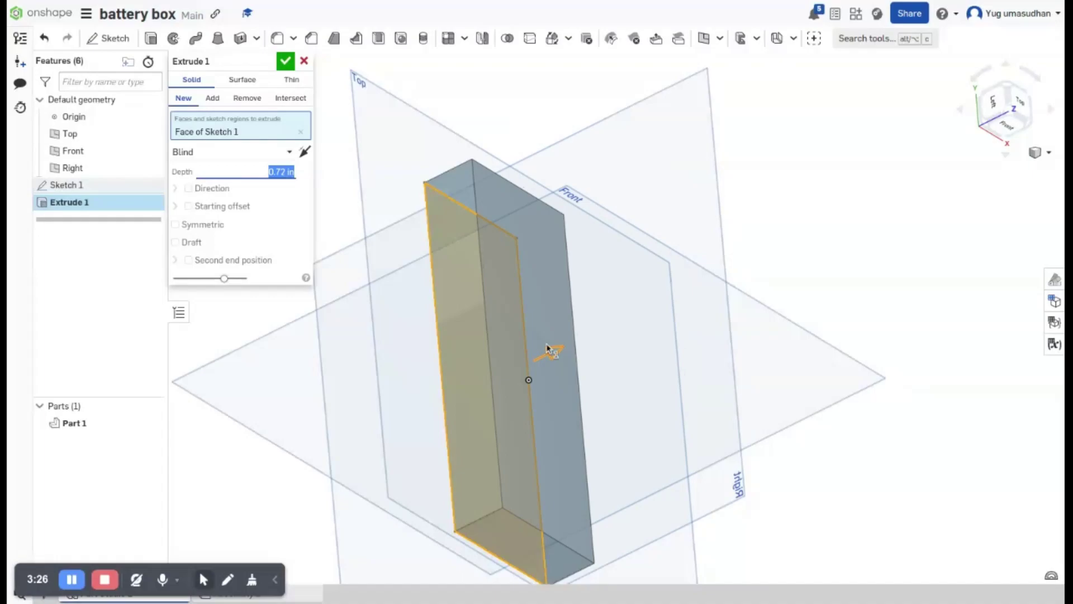
click(757, 3)
drag(550, 361, 621, 364)
right_drag(735, 352, 729, 312)
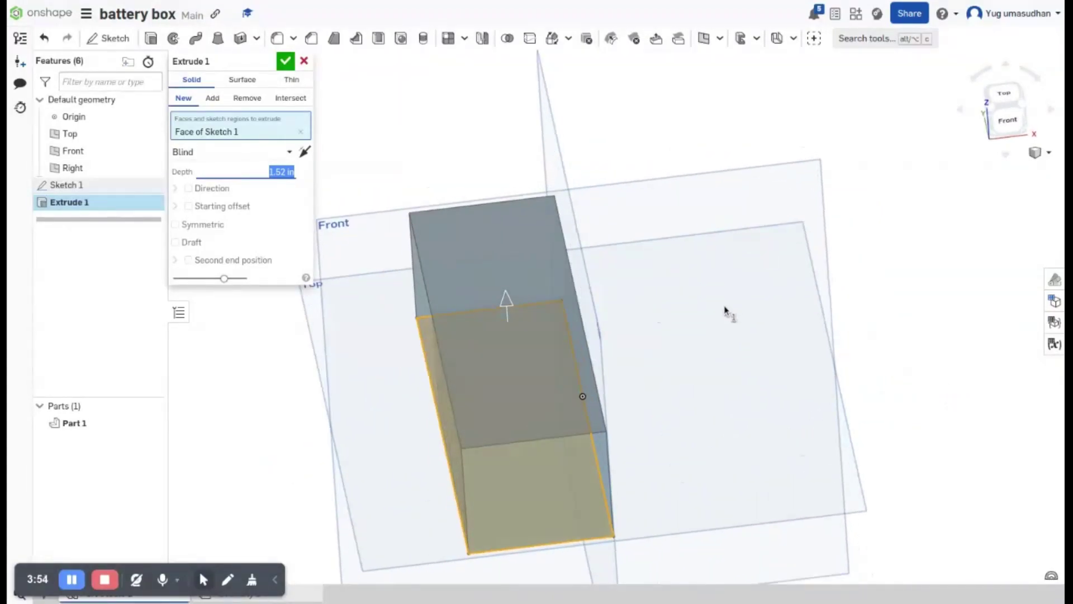
click(154, 43)
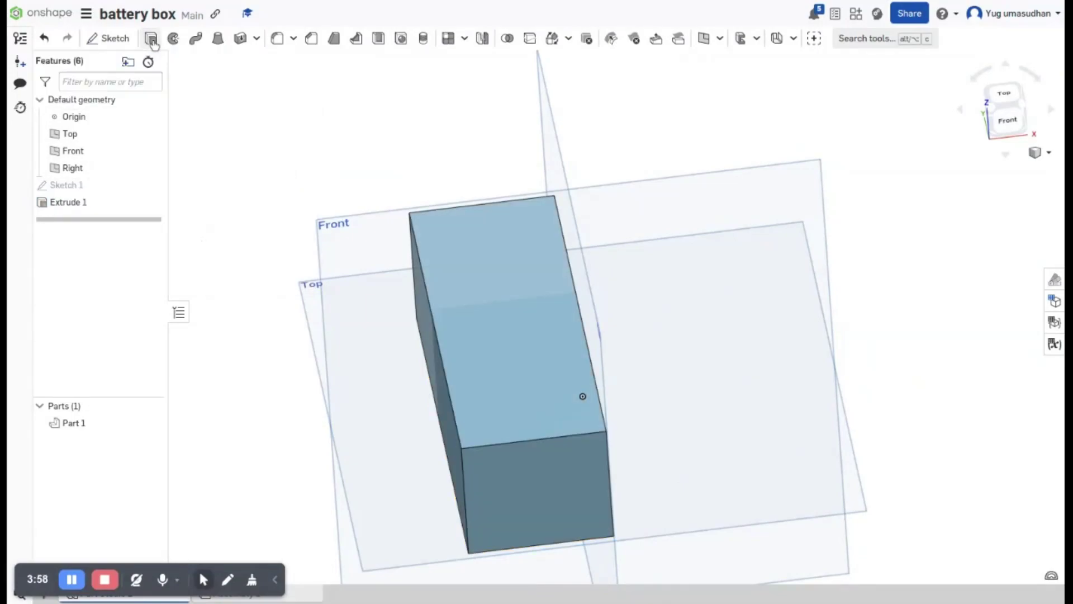
click(486, 323)
right_drag(752, 332, 805, 324)
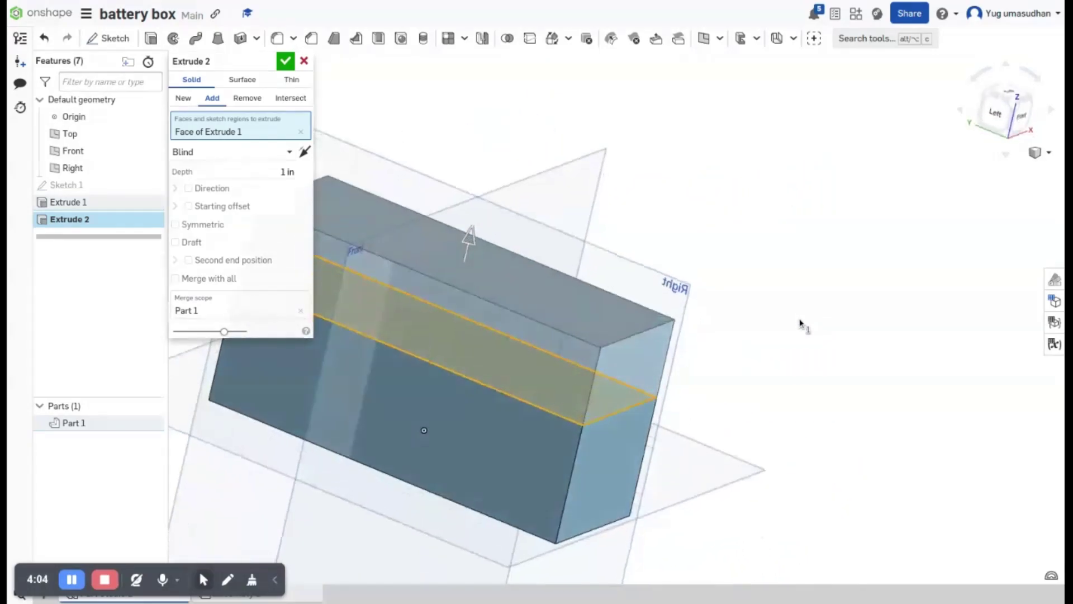
drag(468, 239, 443, 313)
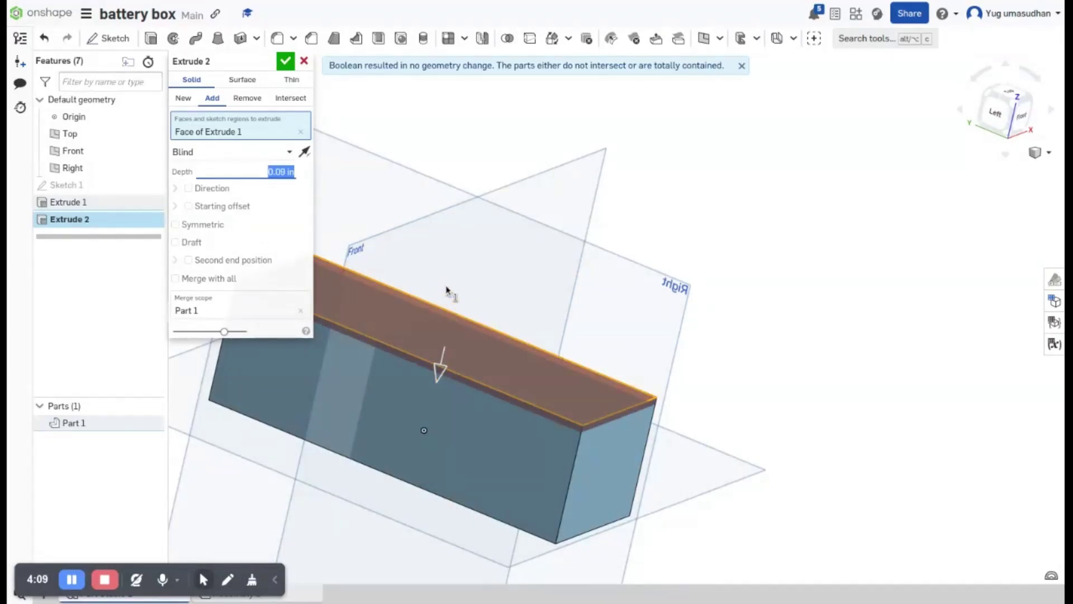
click(261, 104)
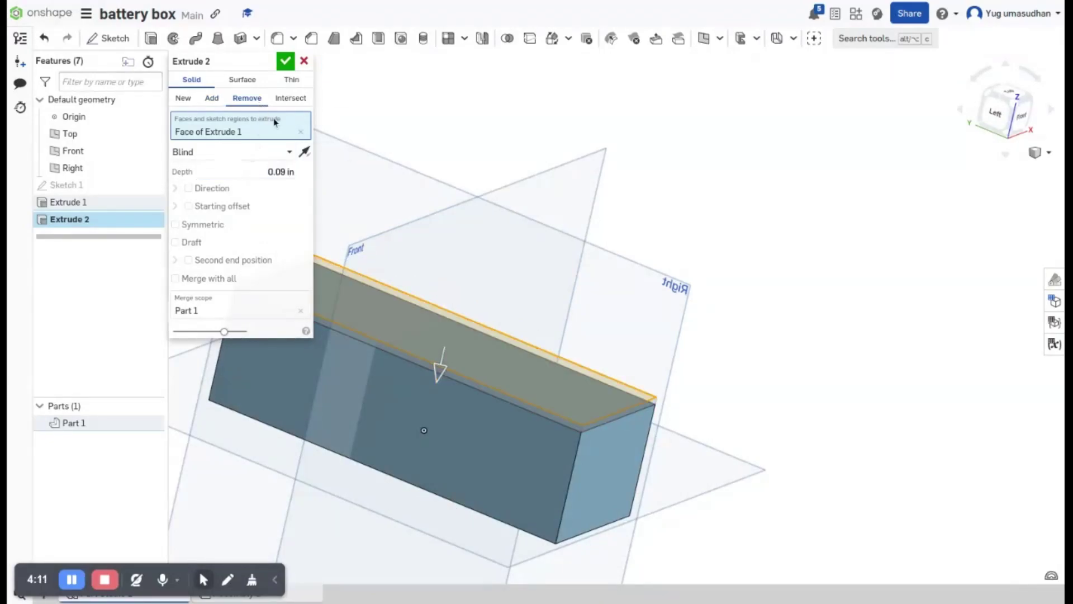
drag(439, 368, 440, 405)
right_drag(868, 423, 822, 427)
drag(449, 382, 472, 367)
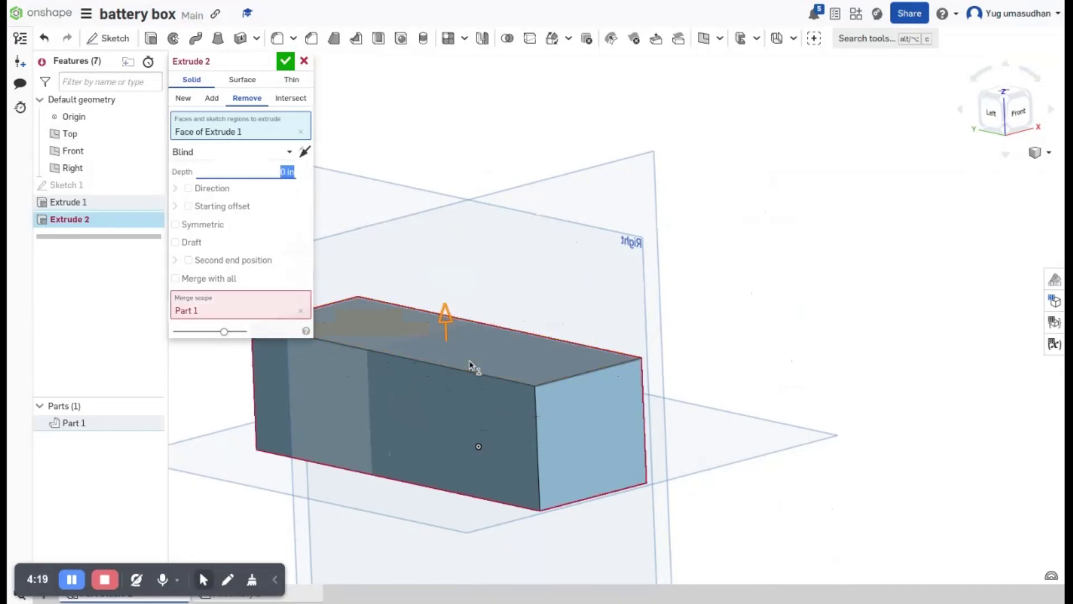
click(304, 61)
Sketch a rectangle about 1.49 by 4.67 in on the block's top face, inset slightly from its edges
mouse_move(369, 147)
right_down()
mouse_move(462, 213)
mouse_move(440, 251)
mouse_move(460, 267)
right_up()
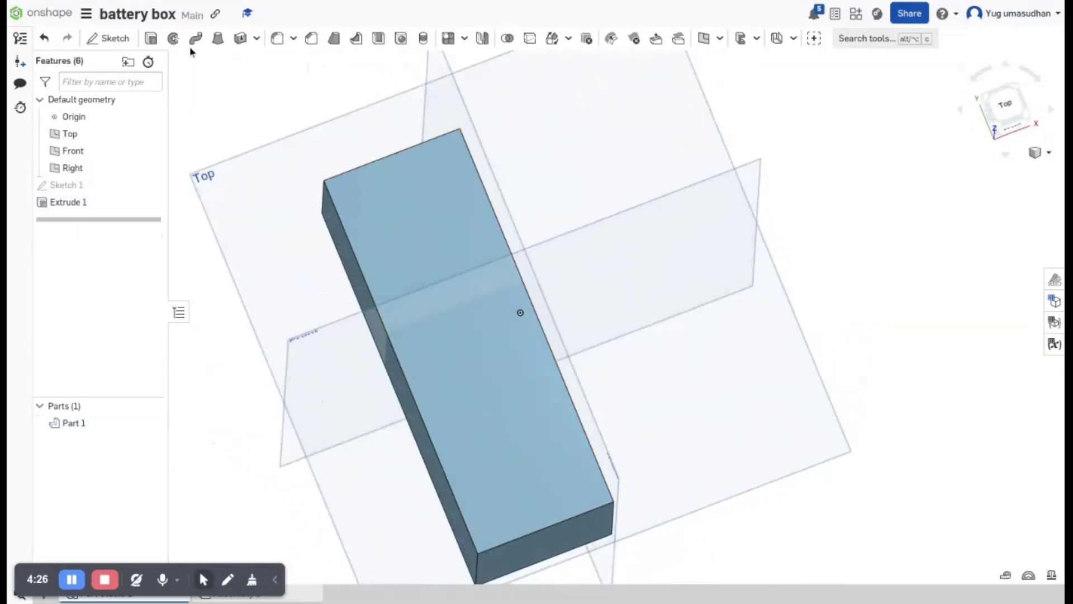
click(109, 38)
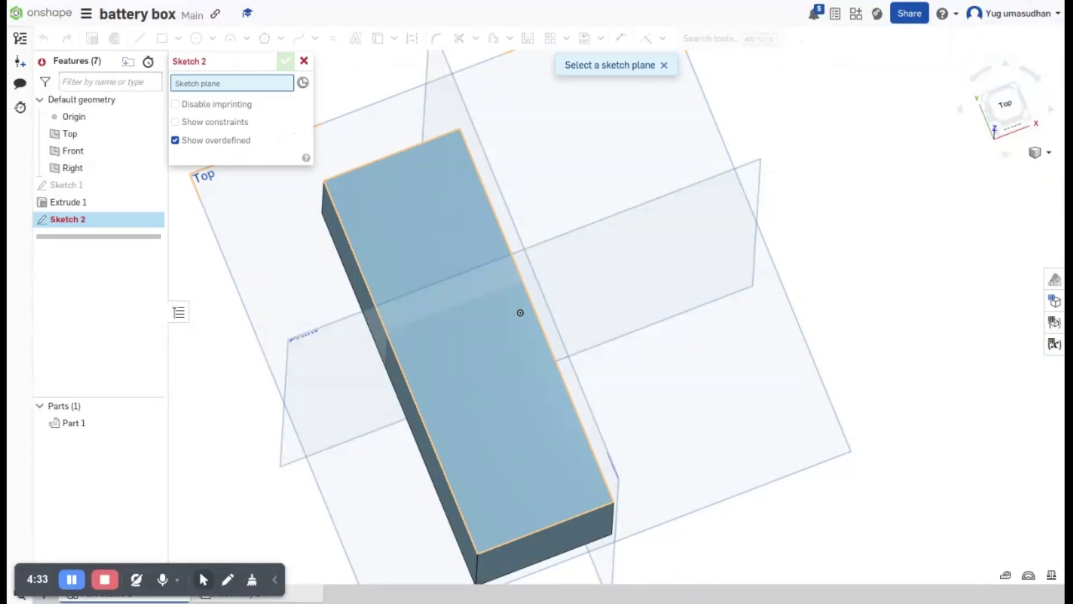
click(333, 192)
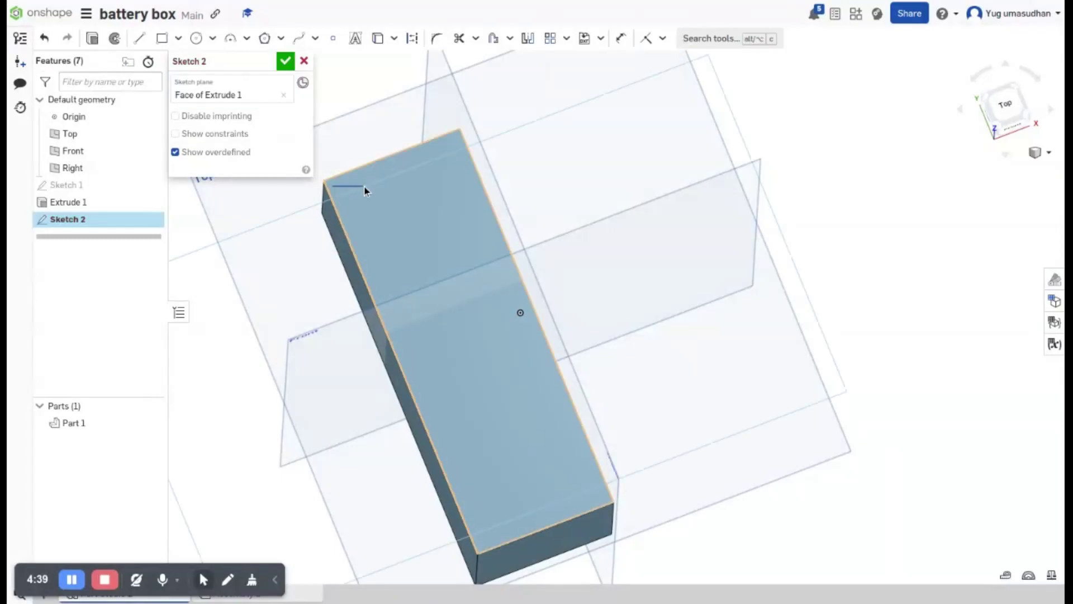
drag(385, 182, 477, 149)
click(165, 41)
click(335, 189)
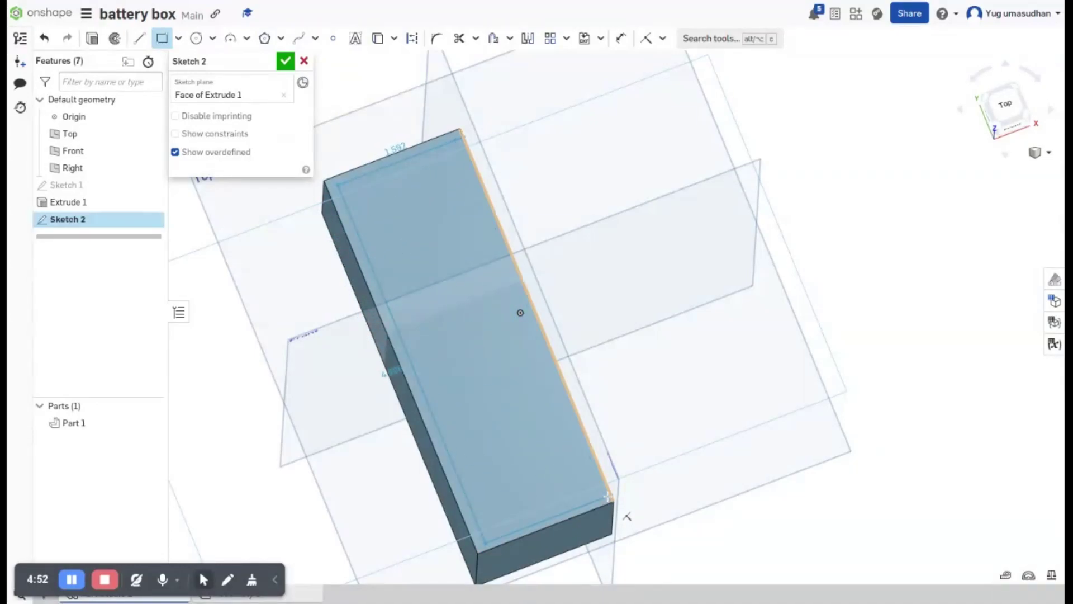
click(602, 496)
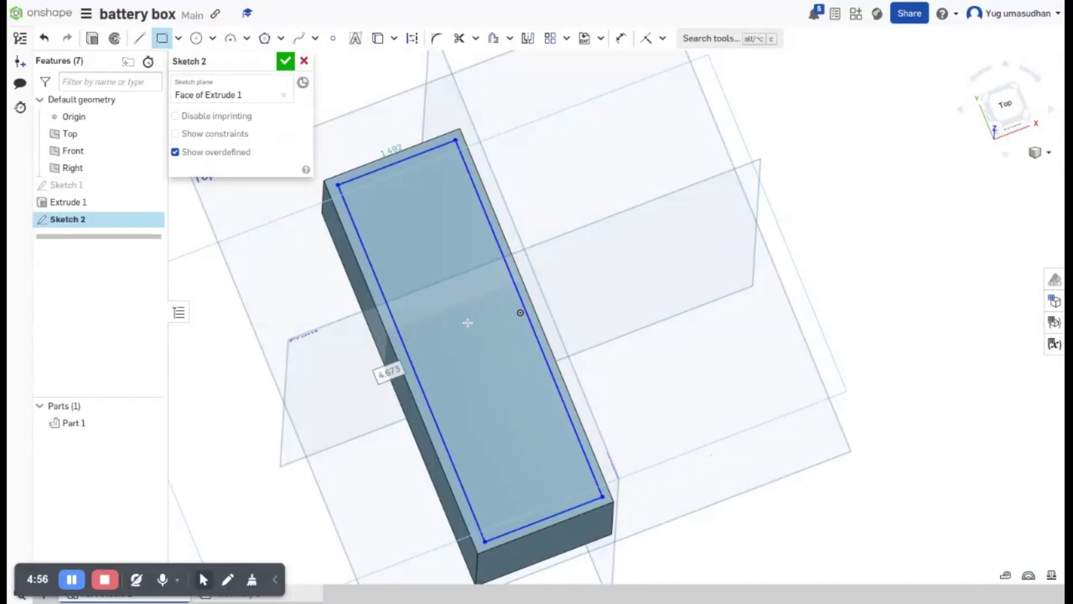
Cut the inset rectangle blind down into the block with a remove extrude, leaving a floor and thin walls
click(92, 38)
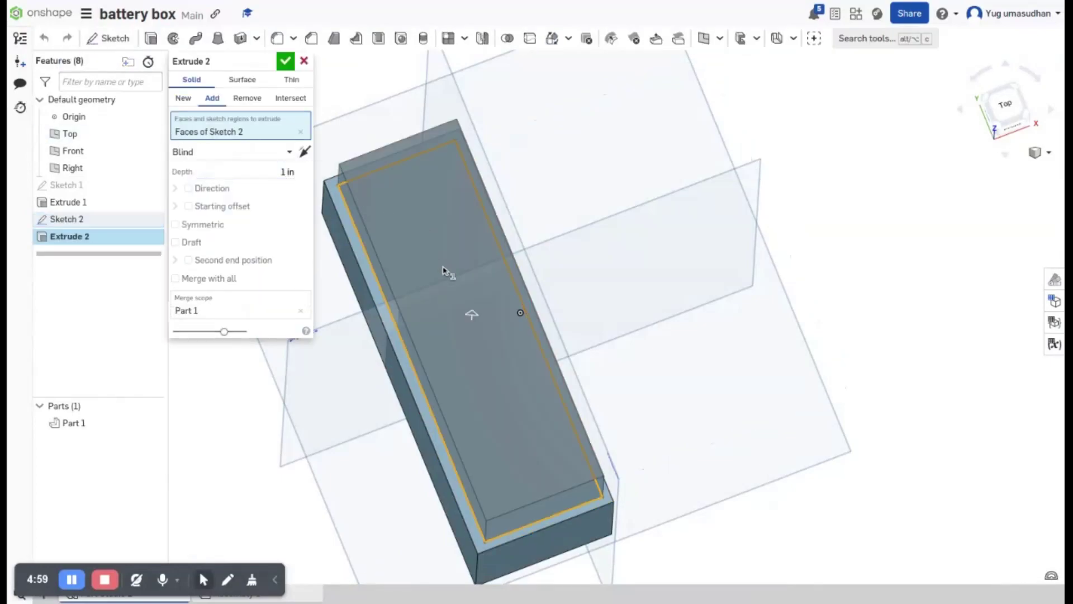
click(247, 98)
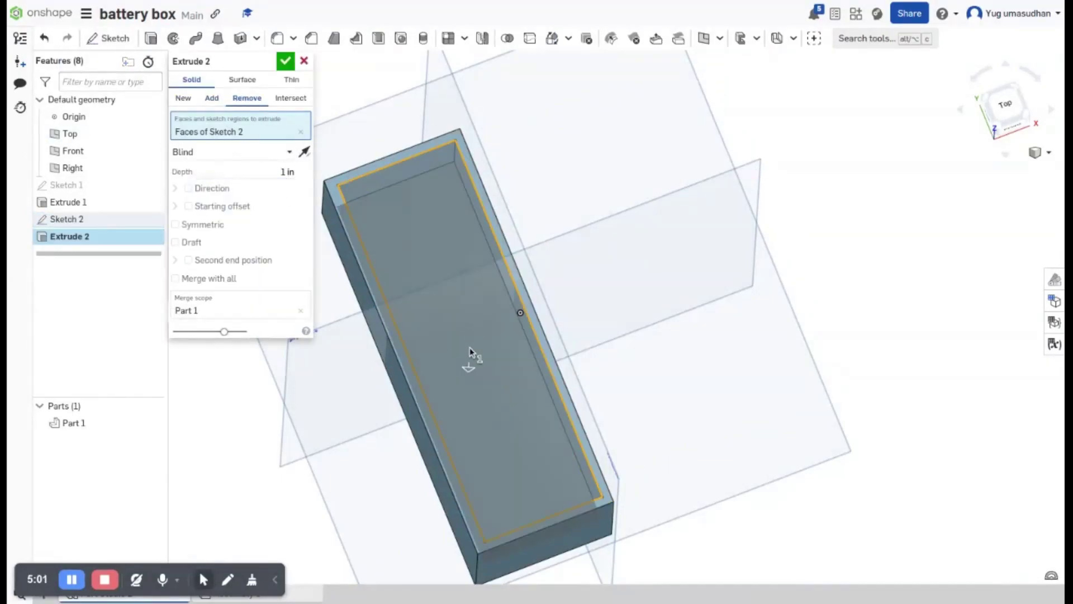
mouse_move(469, 370)
mouse_down()
mouse_move(466, 398)
mouse_move(467, 380)
mouse_up()
right_drag(663, 381, 621, 371)
click(285, 60)
Create a sketch on the pocket's floor face and close it without drawing any geometry
right_drag(731, 251, 567, 224)
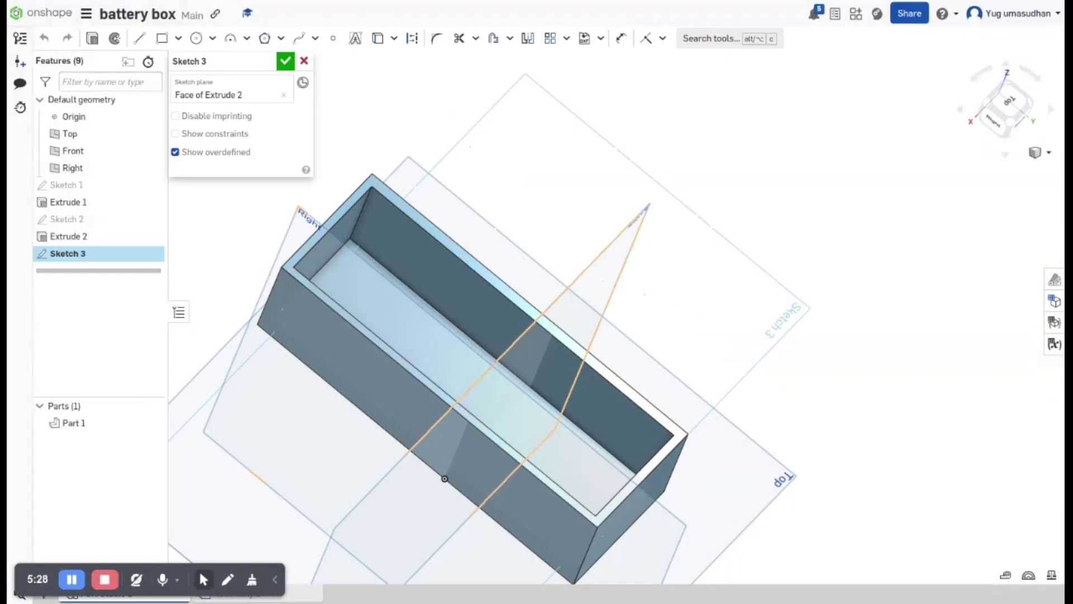
key(n)
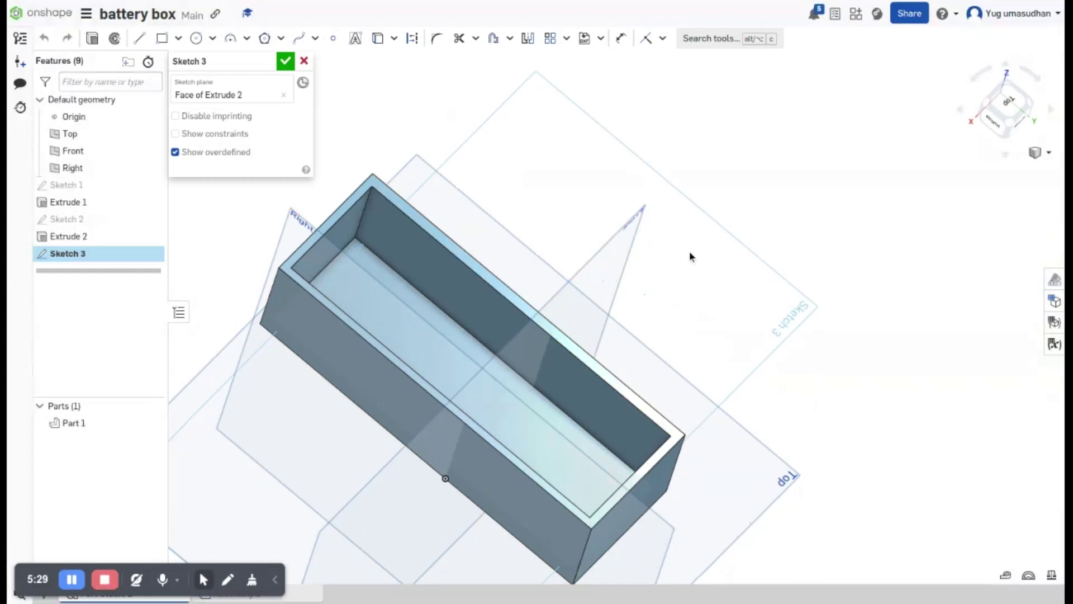
click(397, 297)
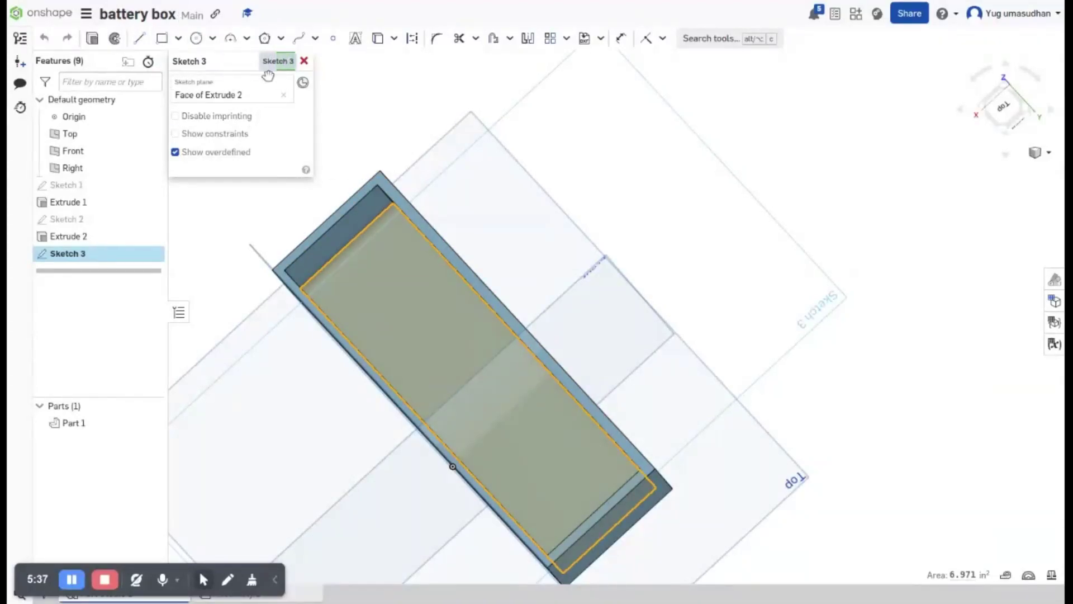
click(285, 61)
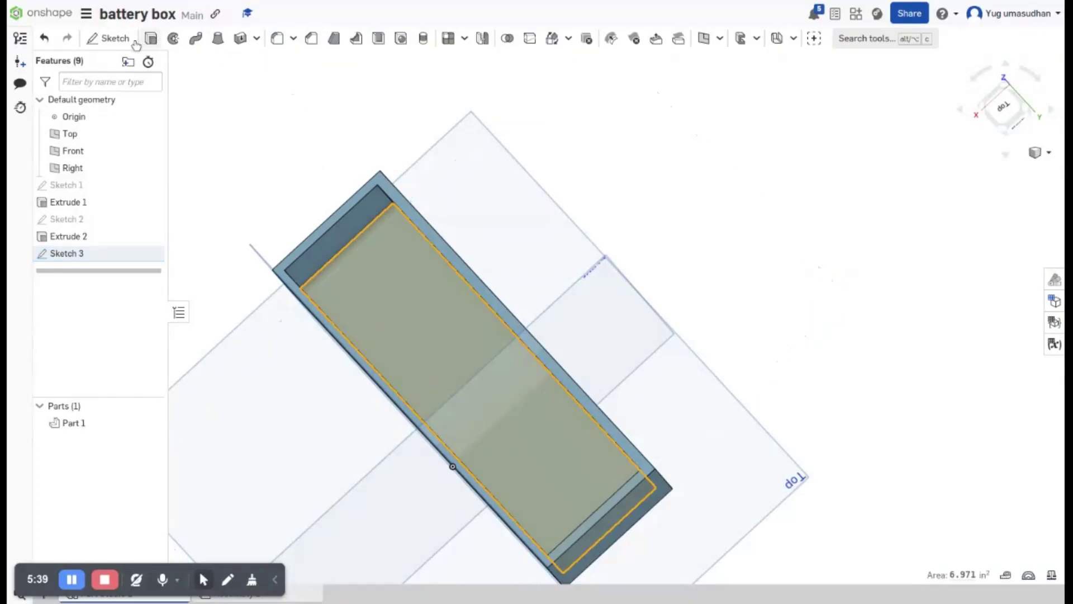
Create a new sketch on the pocket's floor and draw a small circle near one corner
click(108, 38)
click(390, 267)
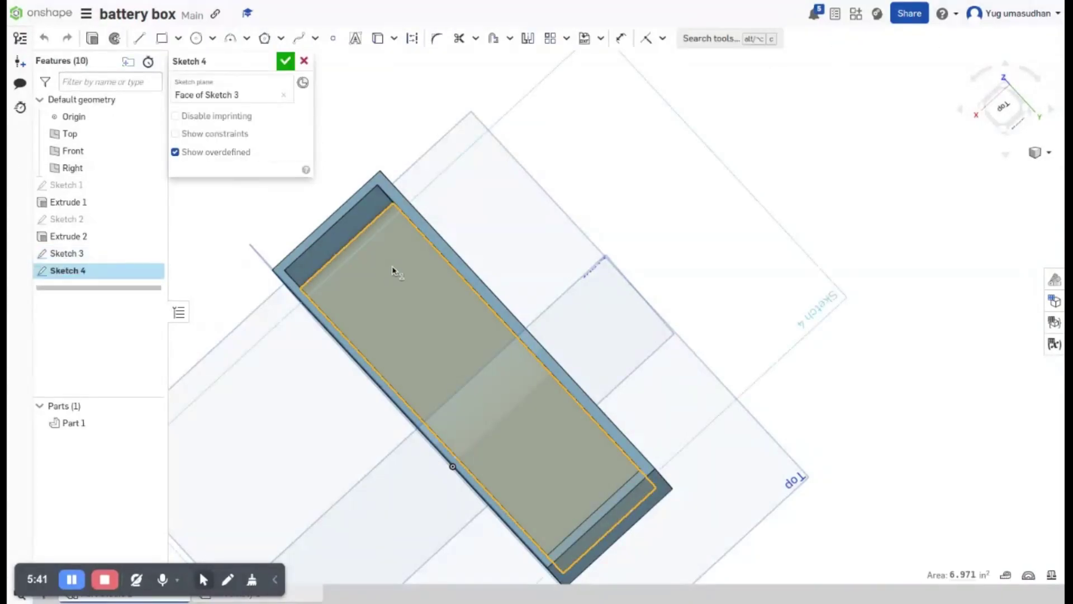
click(197, 47)
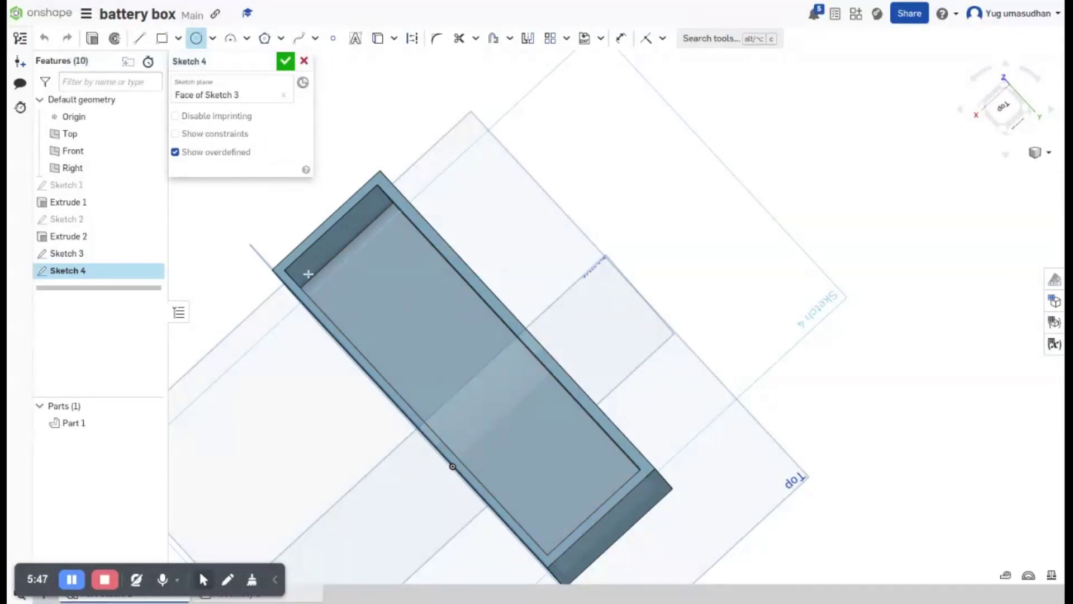
click(325, 292)
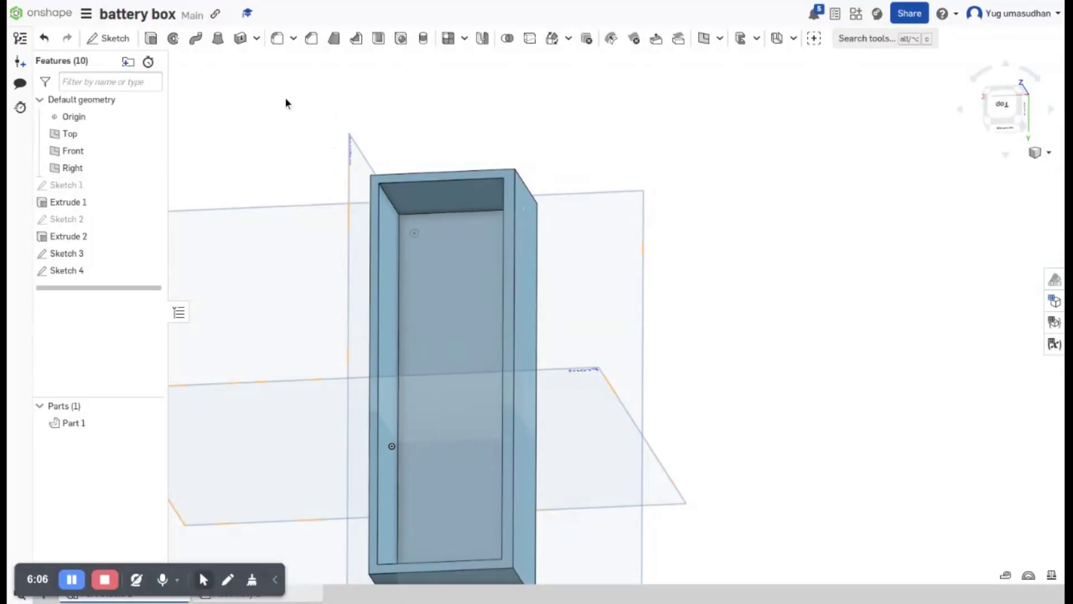
click(415, 233)
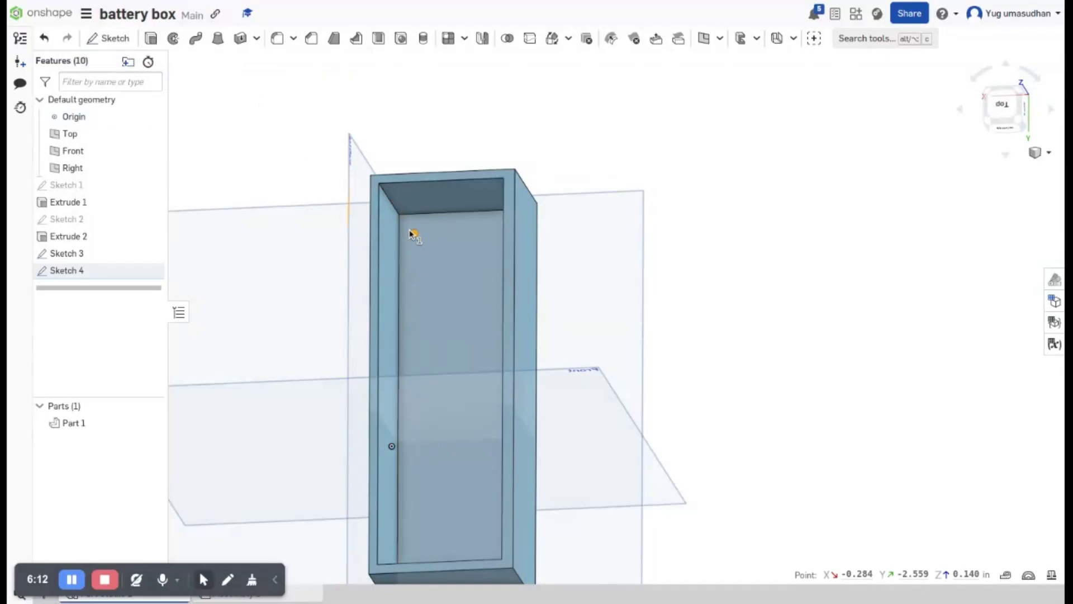
click(150, 38)
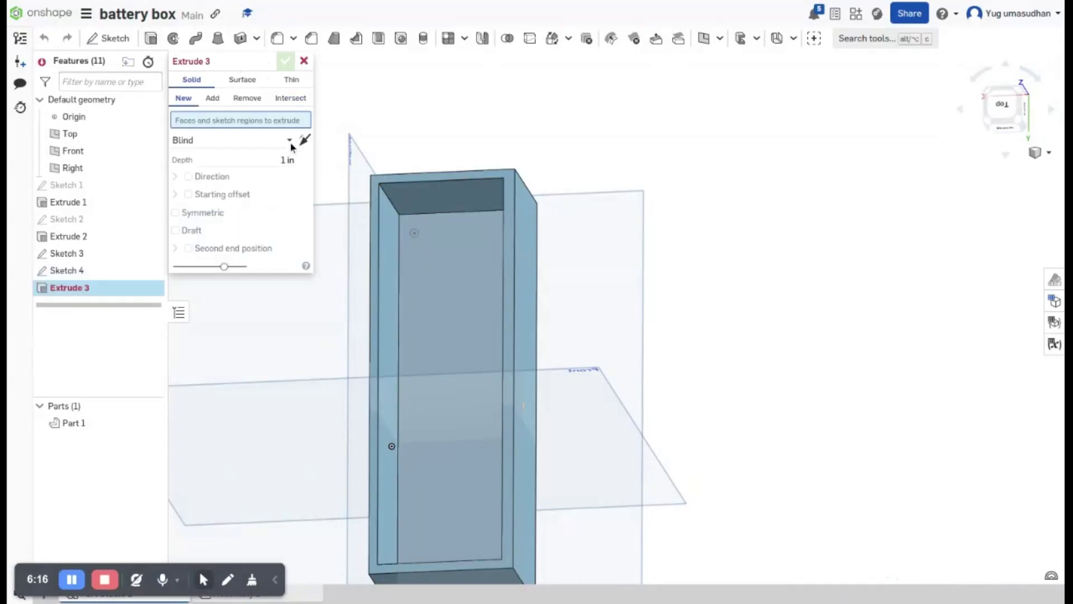
click(247, 98)
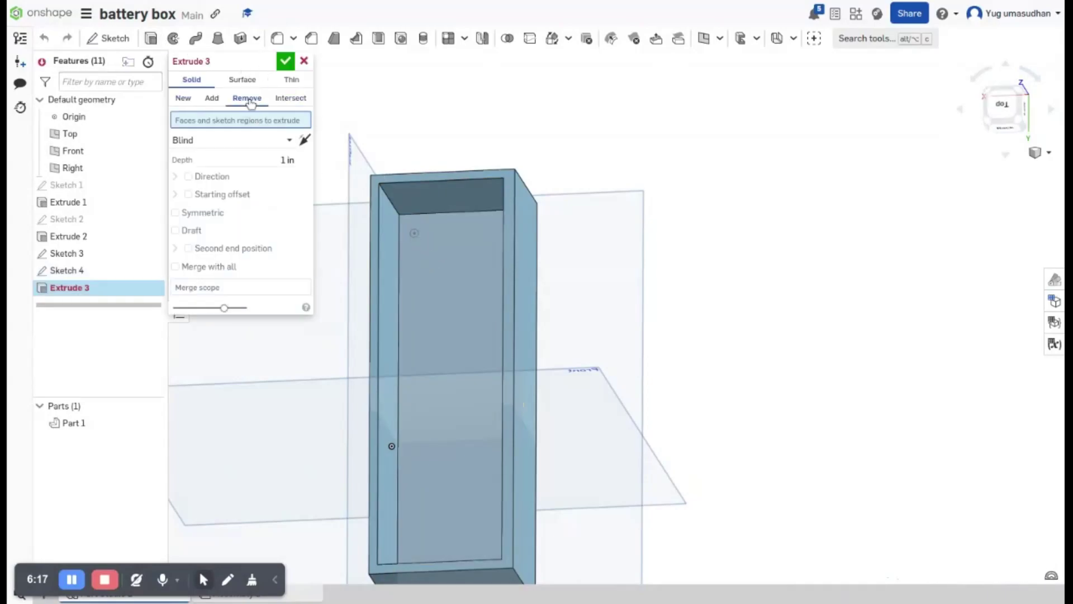
click(416, 231)
click(415, 233)
click(415, 233)
click(414, 234)
click(414, 234)
right_drag(552, 277, 563, 257)
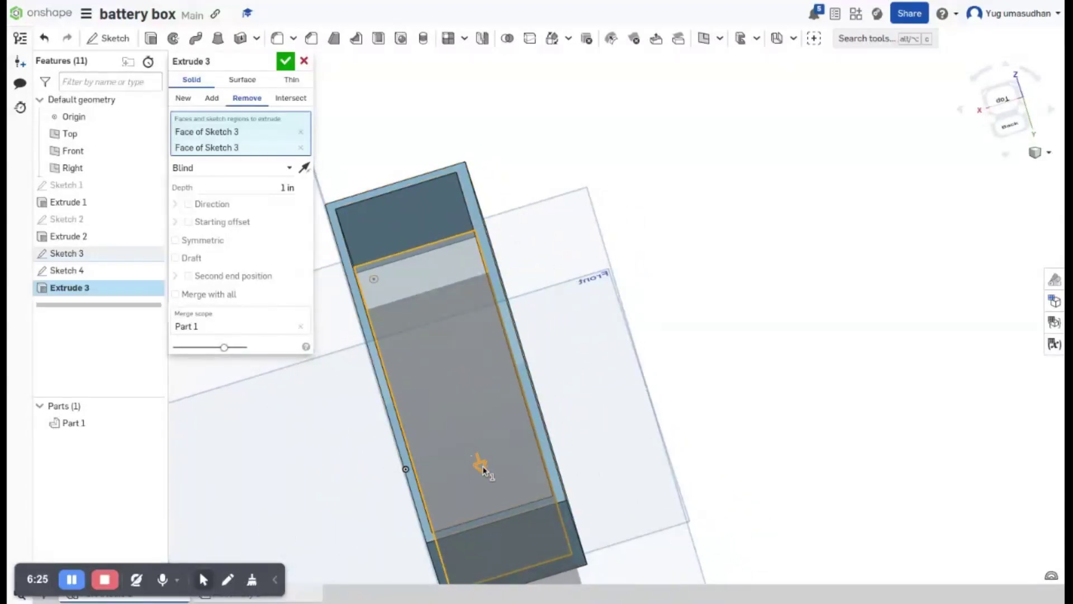
drag(479, 464, 430, 439)
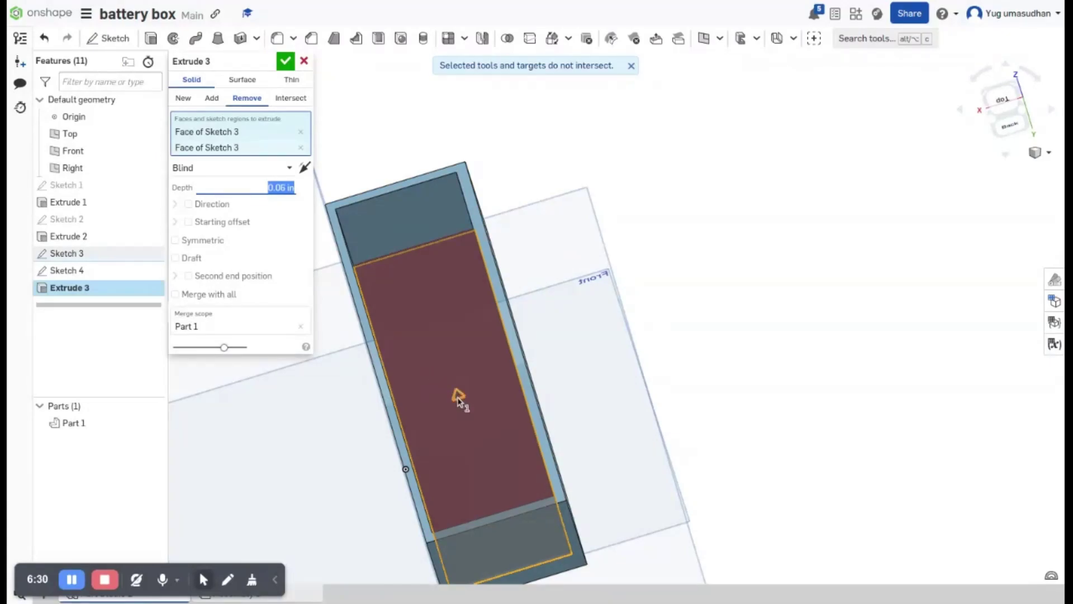
drag(457, 396, 464, 398)
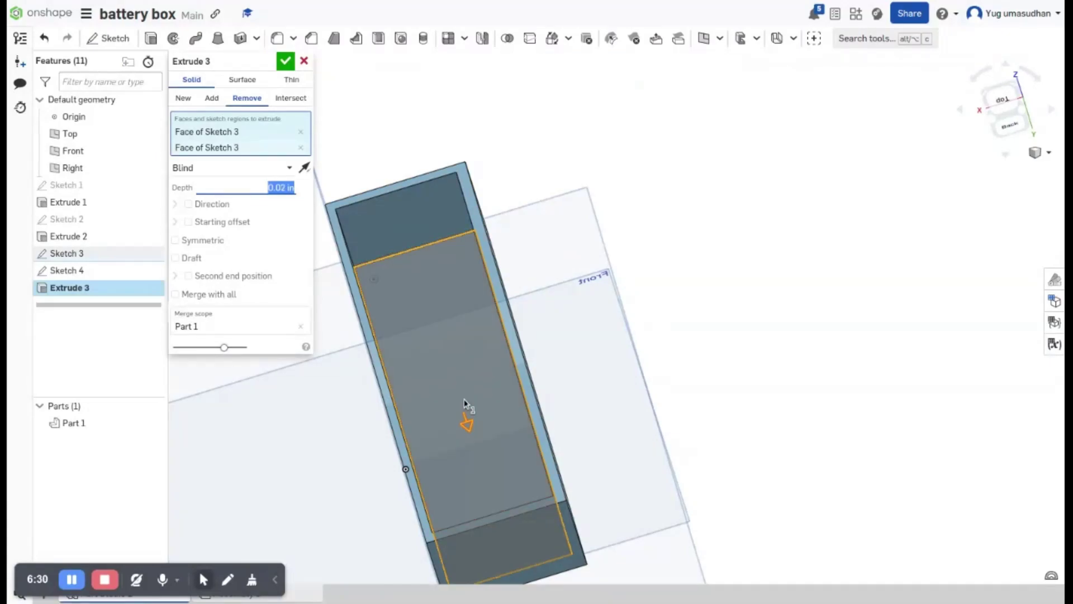
click(377, 280)
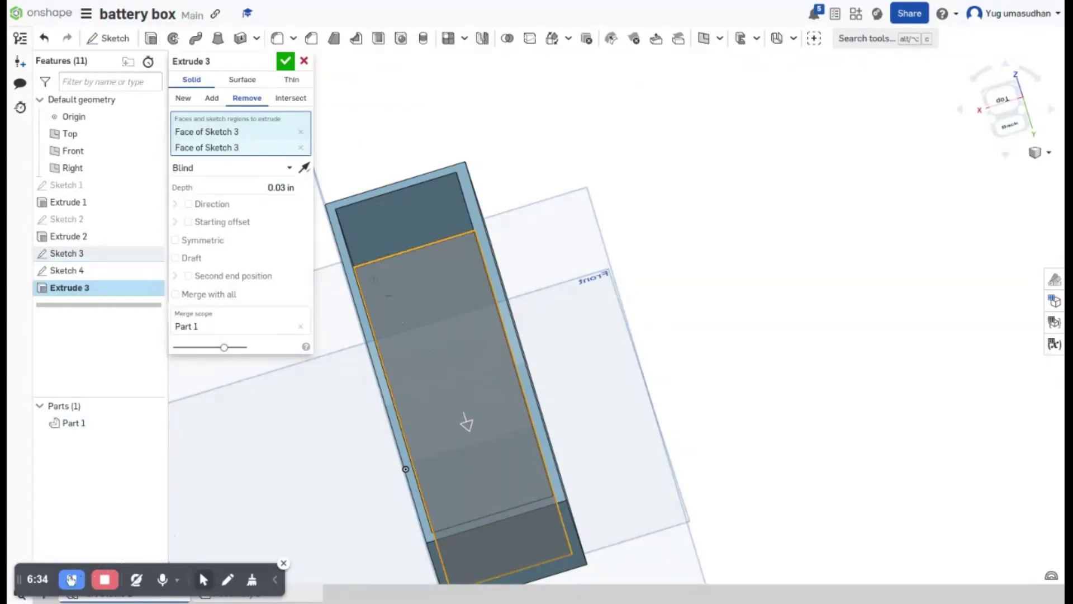
click(80, 579)
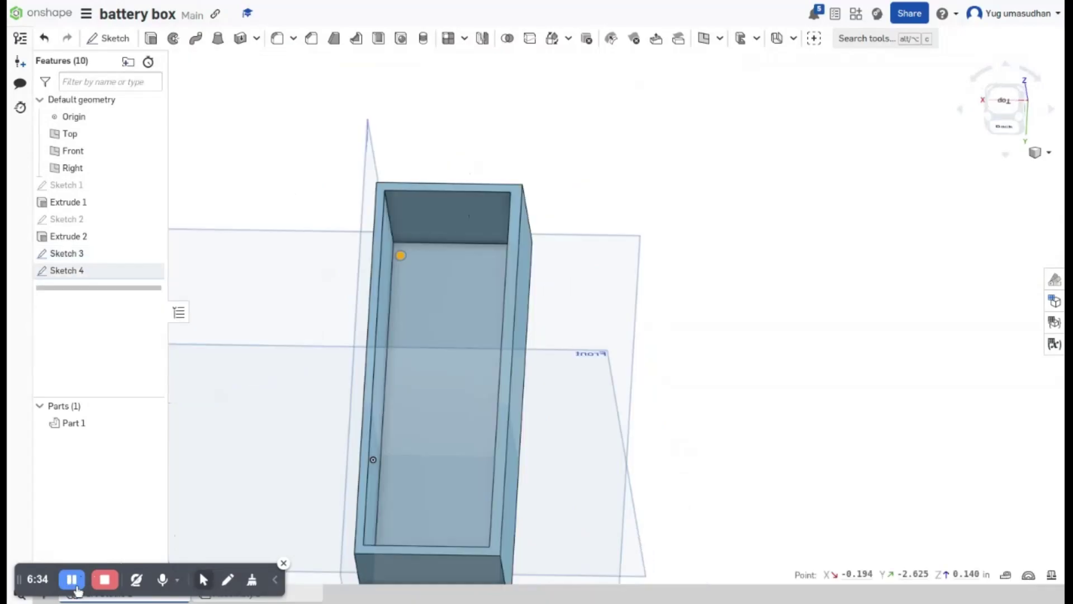
Cut the small corner circle blind through the box floor with a remove extrude about 2.19 in deep
click(152, 39)
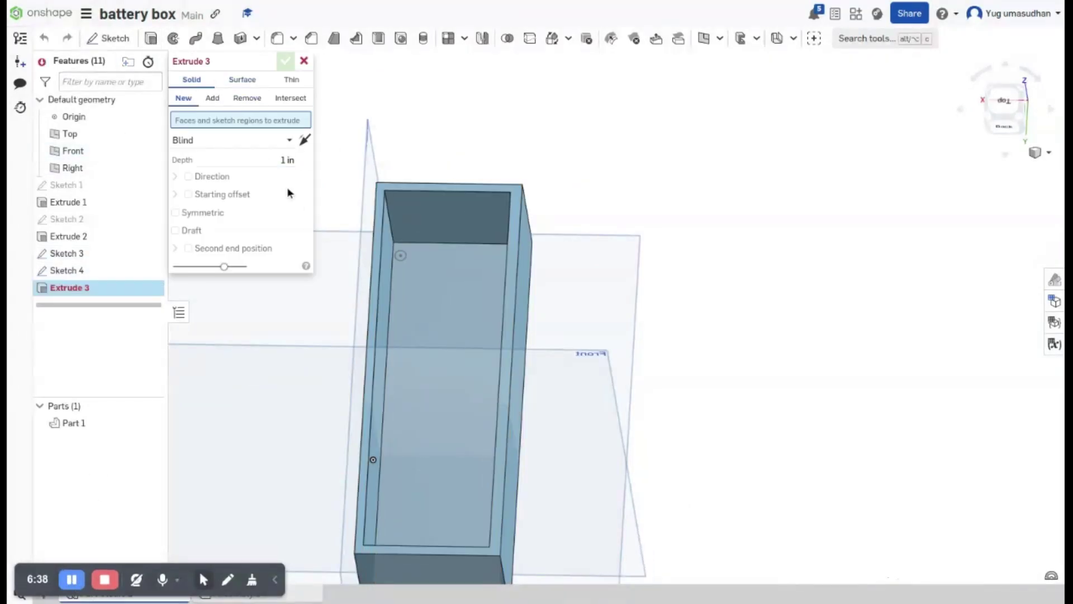
click(247, 99)
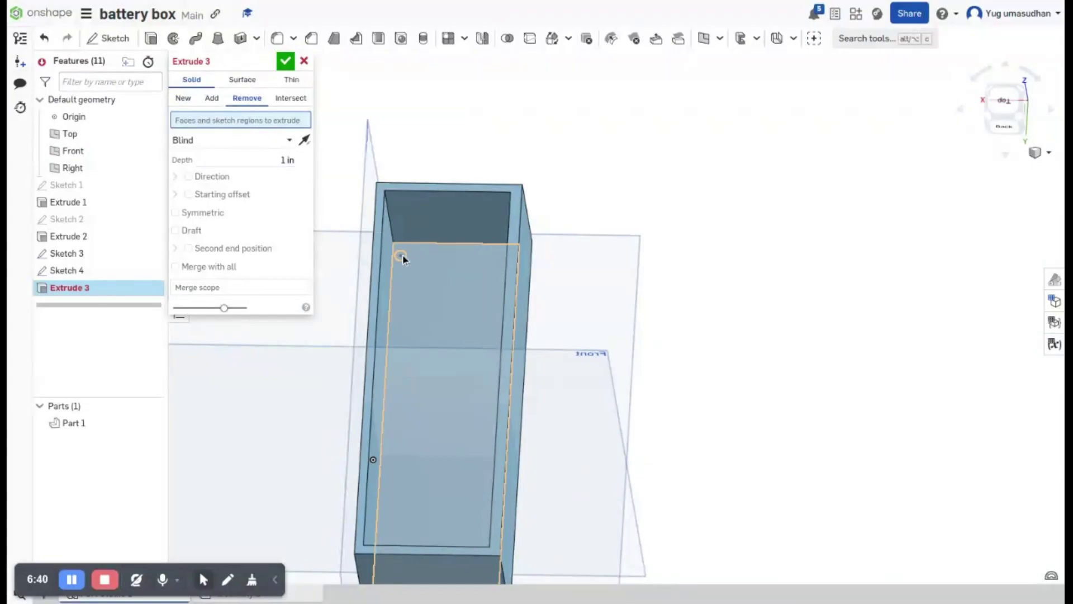
click(400, 254)
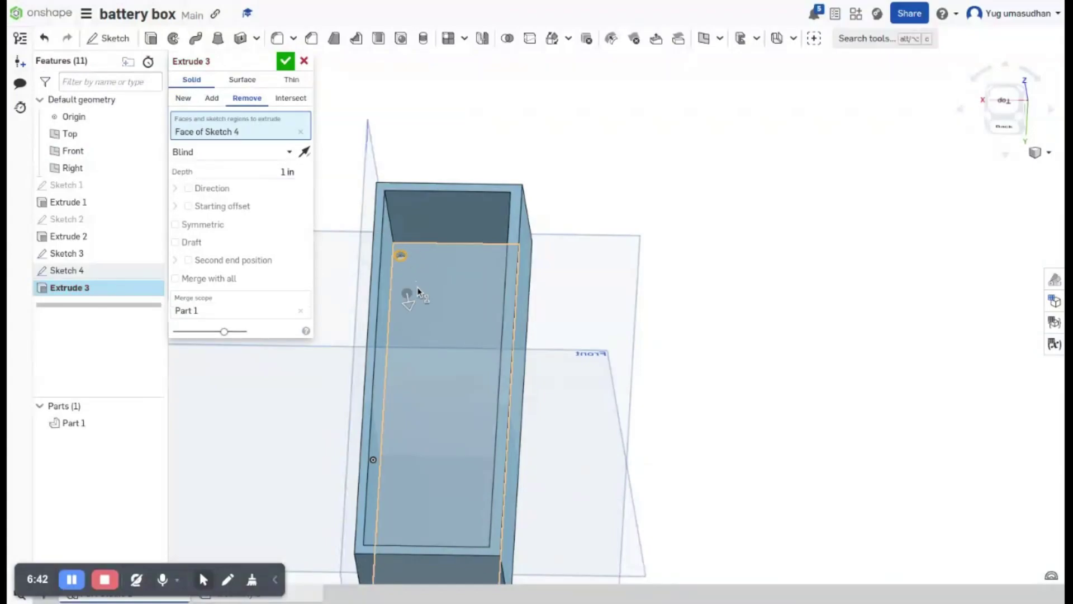
drag(413, 329, 421, 350)
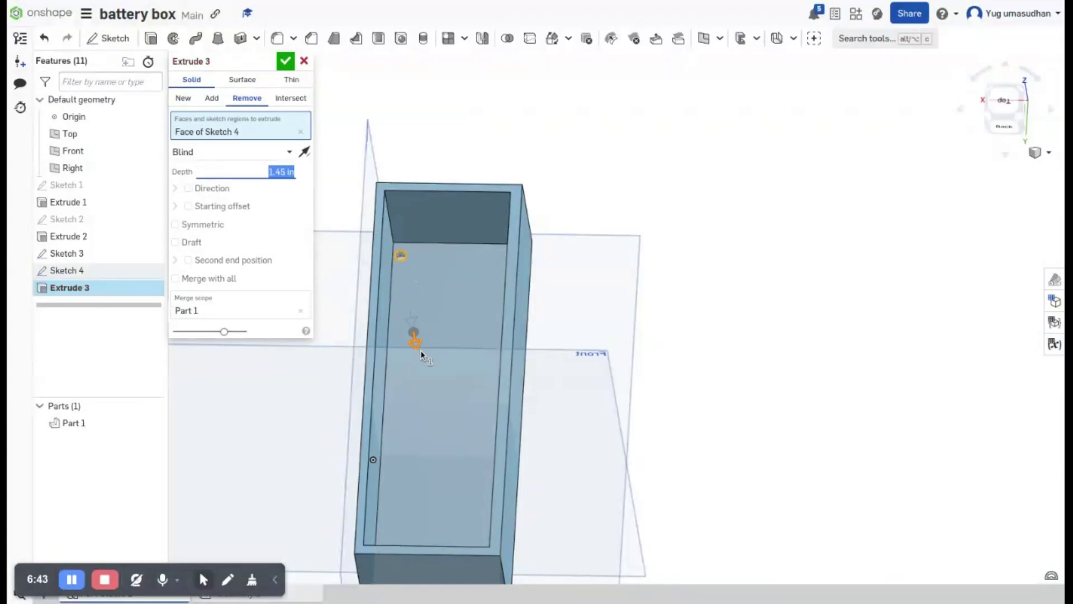
right_drag(568, 300, 160, 369)
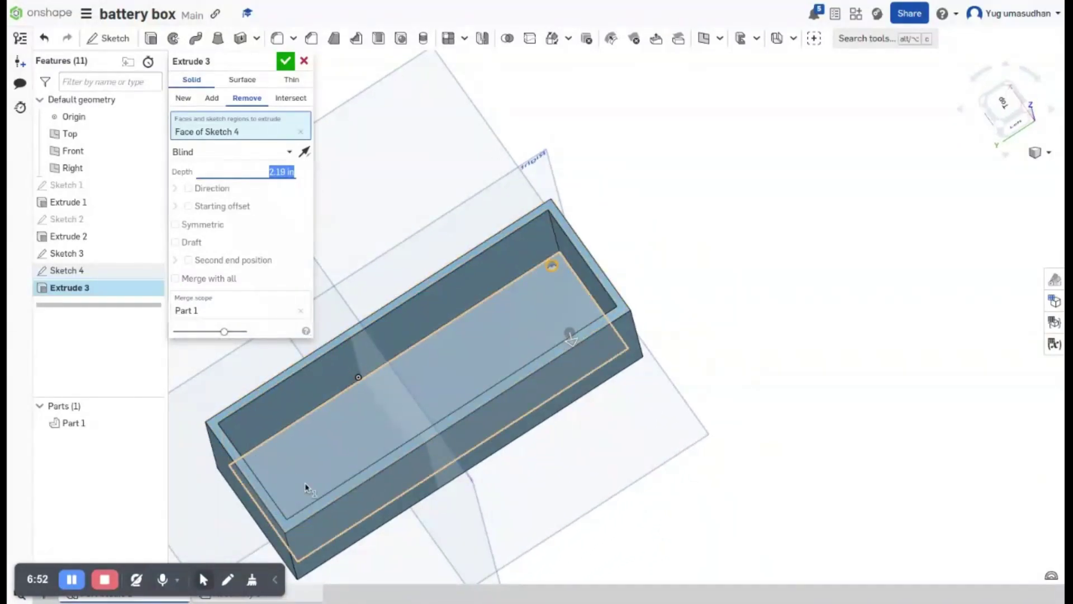